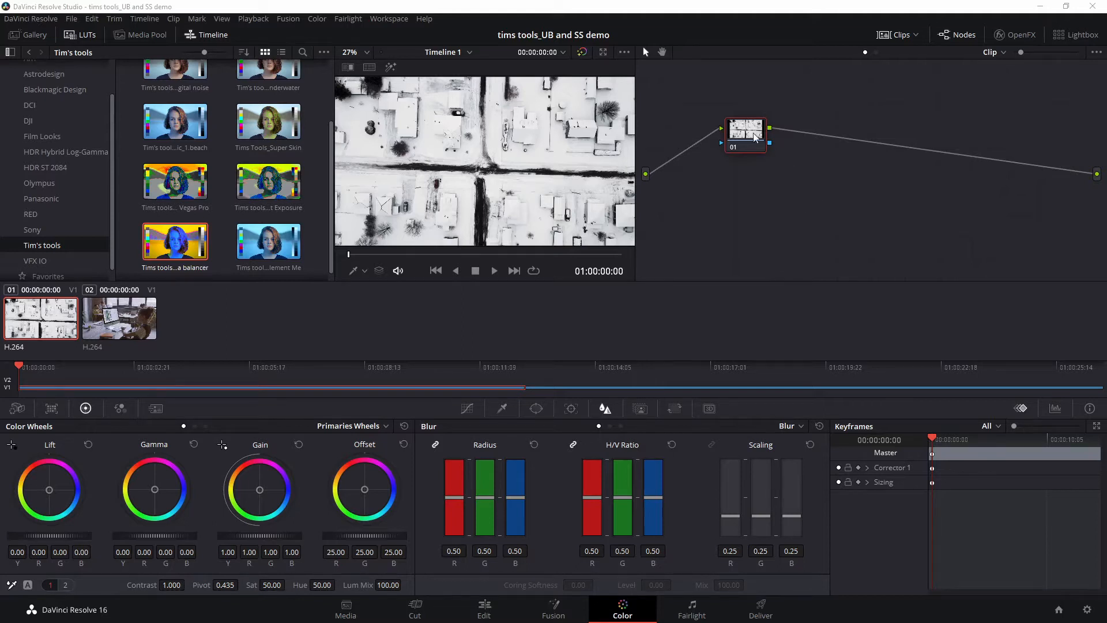
Give the aerial snow clip a blue cast with Gain at R 0.93, G 1.01, B 1.09, and play back the shot
{"action": "left_click_drag", "start_coordinate": [751, 133], "coordinate": [751, 173]}
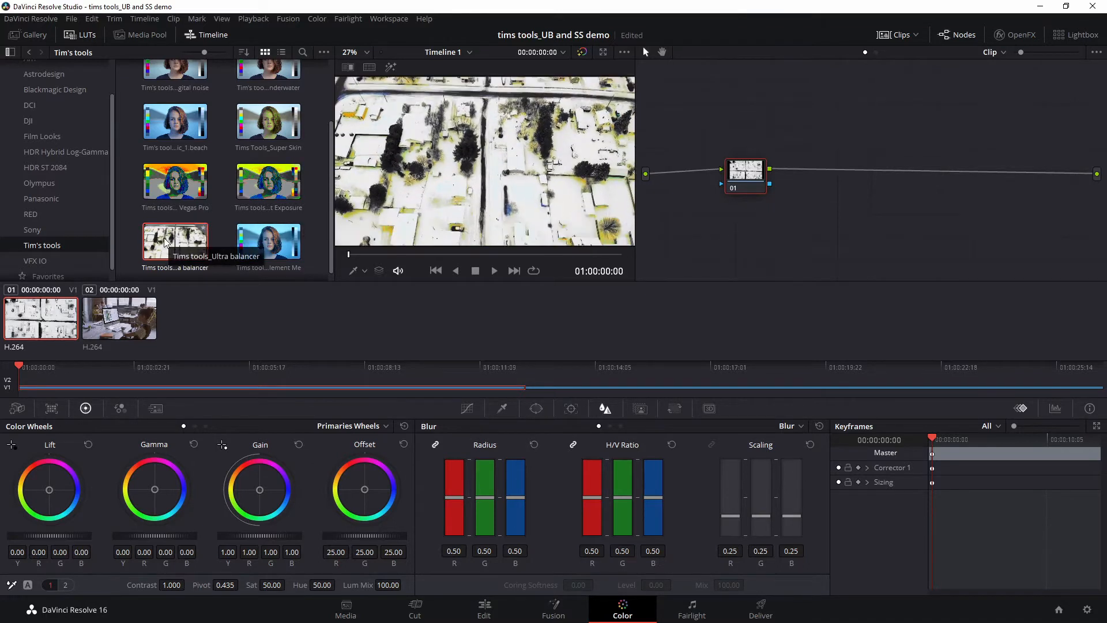
{"action": "left_click_drag", "start_coordinate": [749, 175], "coordinate": [798, 167]}
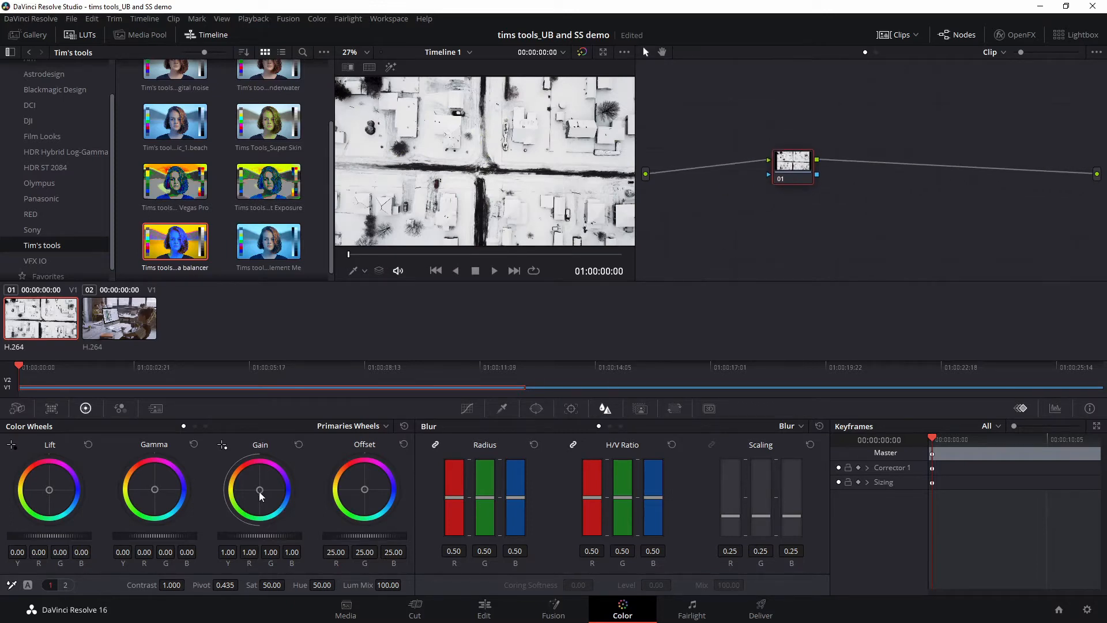
{"action": "left_click_drag", "start_coordinate": [260, 491], "coordinate": [261, 490]}
{"action": "key", "text": "space"}
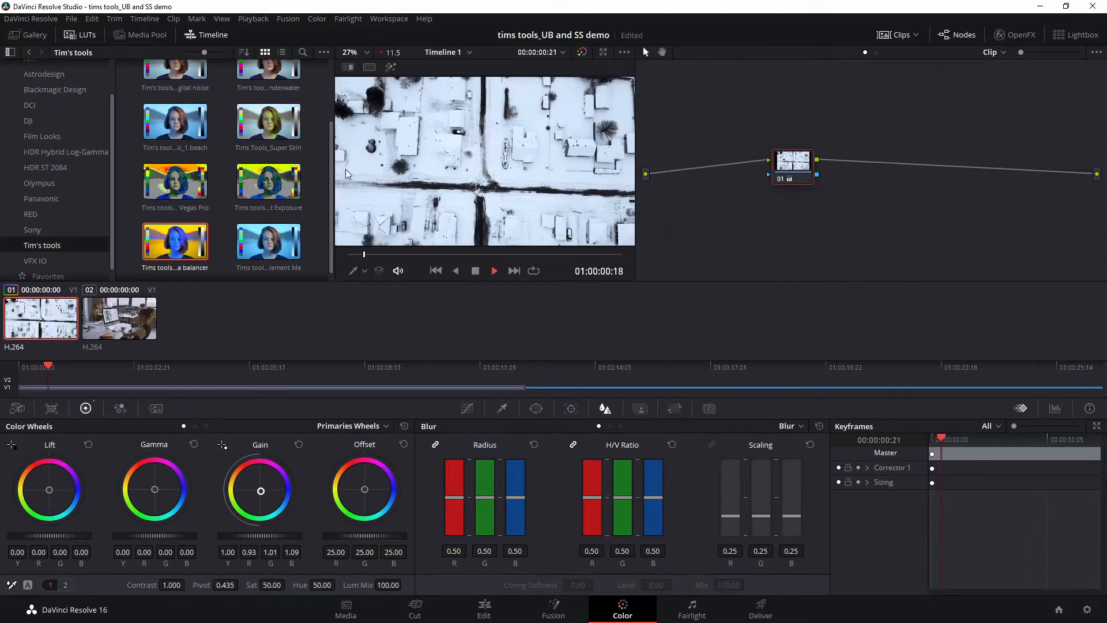
{"action": "key", "text": "space"}
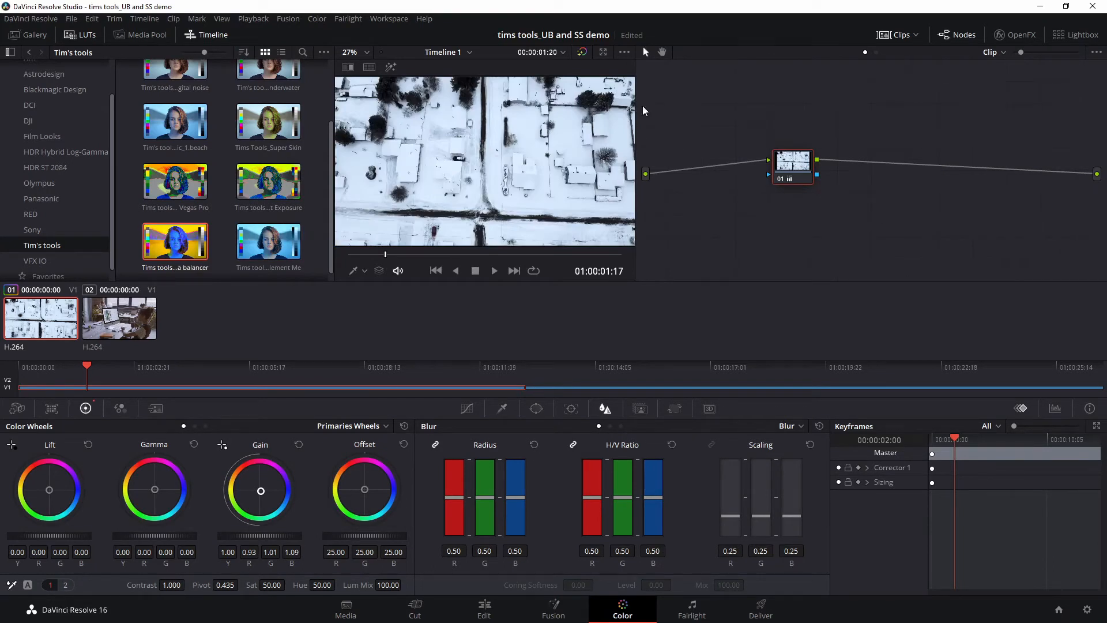
Add a serial node after node 01 and apply the Tims tools_Ultra balancer LUT to it
{"action": "left_click_drag", "start_coordinate": [798, 154], "coordinate": [758, 134]}
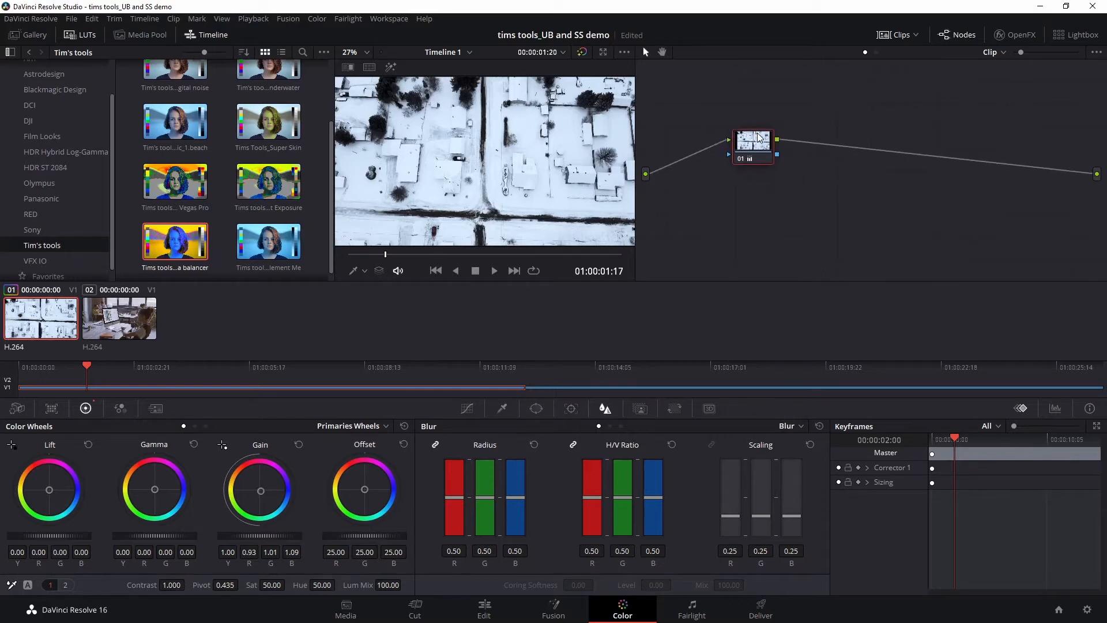
{"action": "key", "text": "alt+s"}
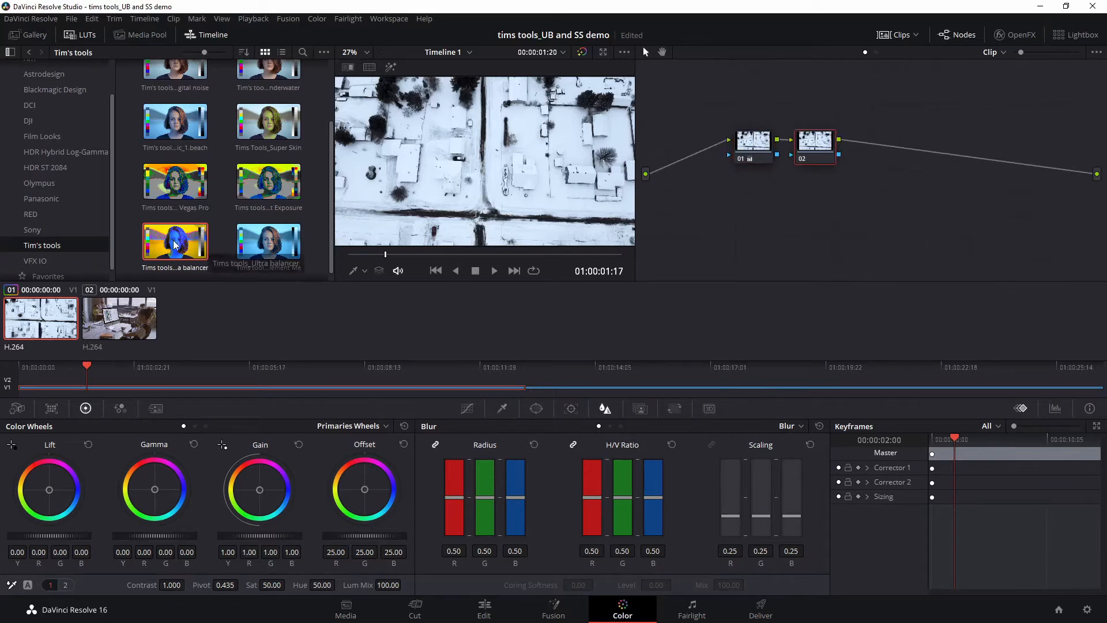
{"action": "left_click_drag", "start_coordinate": [176, 242], "coordinate": [887, 151]}
Neutralize the cast in node 01 with Gain at R 0.99, G 1.00, B 0.99, and disable the LUT node
{"action": "left_click", "coordinate": [753, 144]}
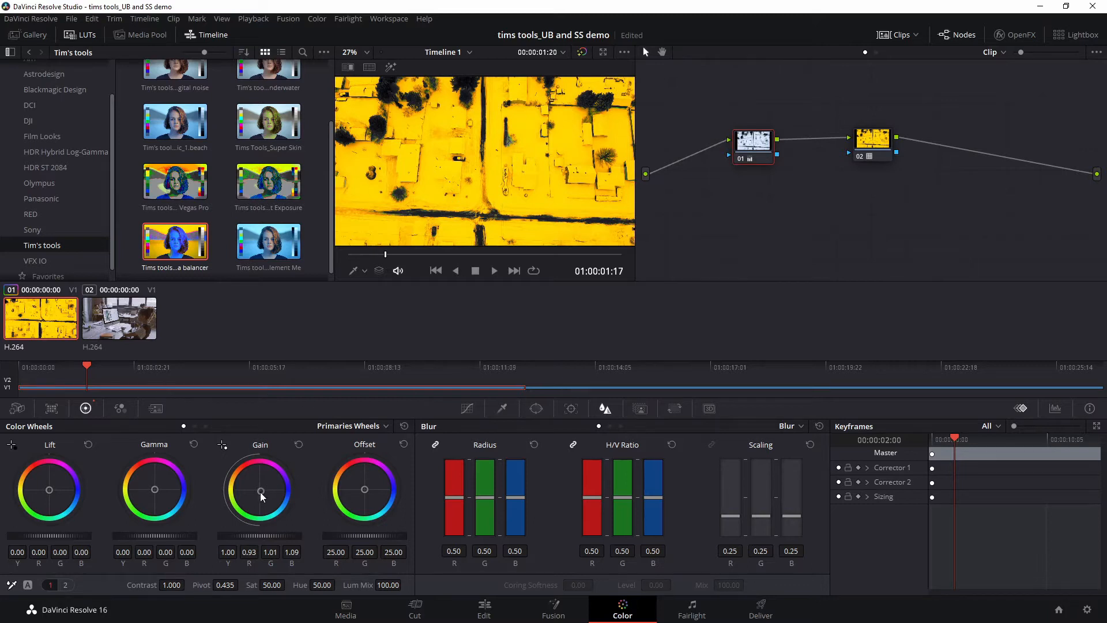
{"action": "left_click_drag", "start_coordinate": [261, 490], "coordinate": [259, 490]}
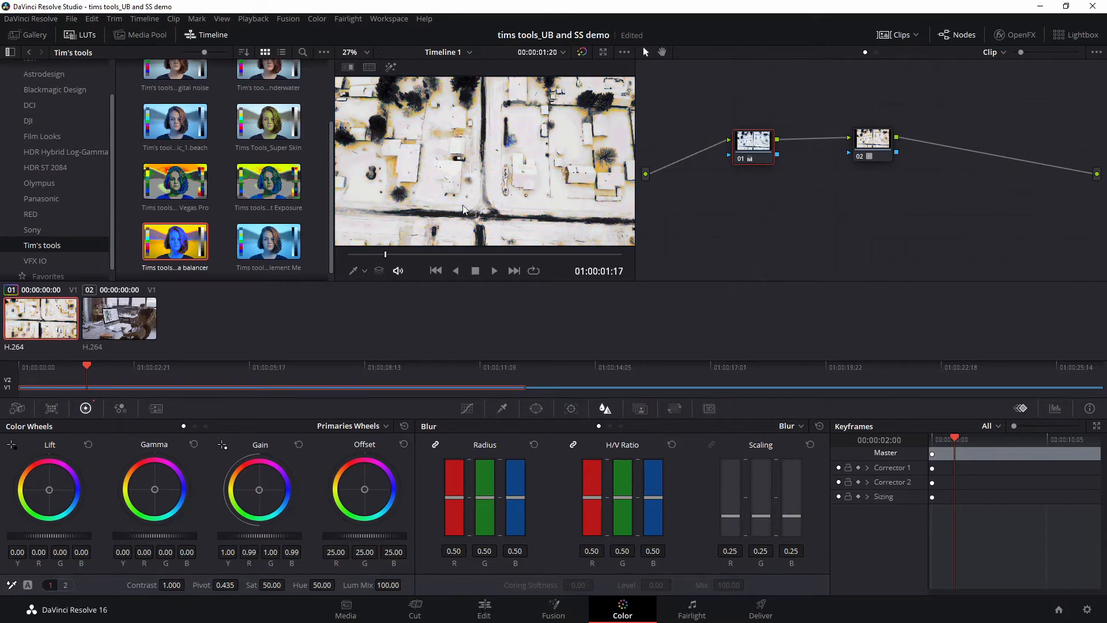
{"action": "left_click", "coordinate": [882, 138]}
{"action": "key", "text": "ctrl+d"}
{"action": "left_click", "coordinate": [747, 152]}
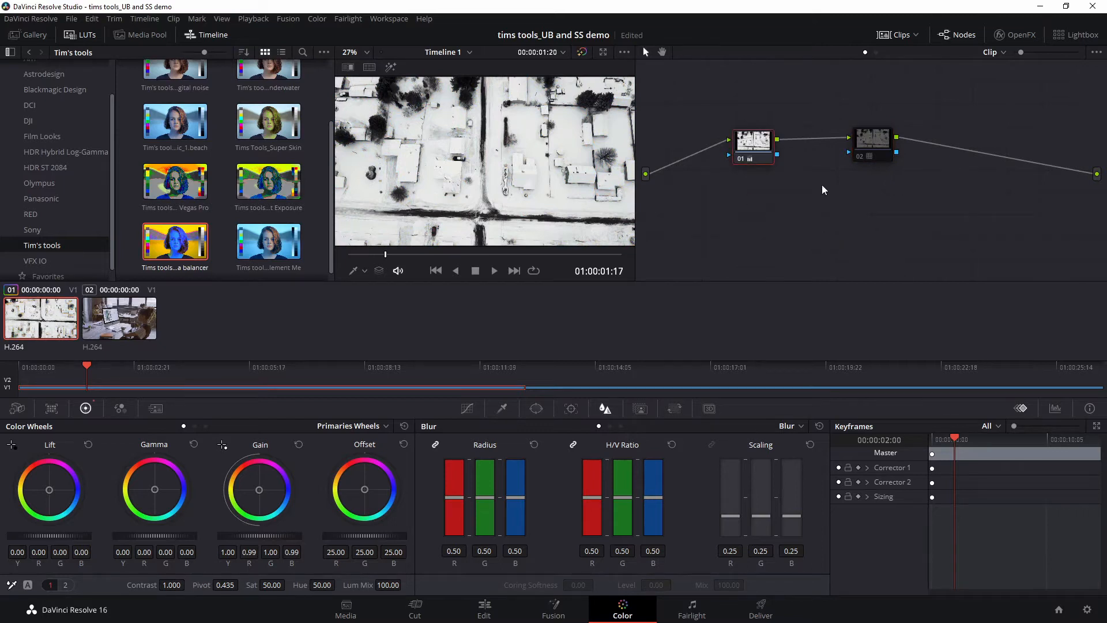
{"action": "left_click_drag", "start_coordinate": [759, 150], "coordinate": [741, 119]}
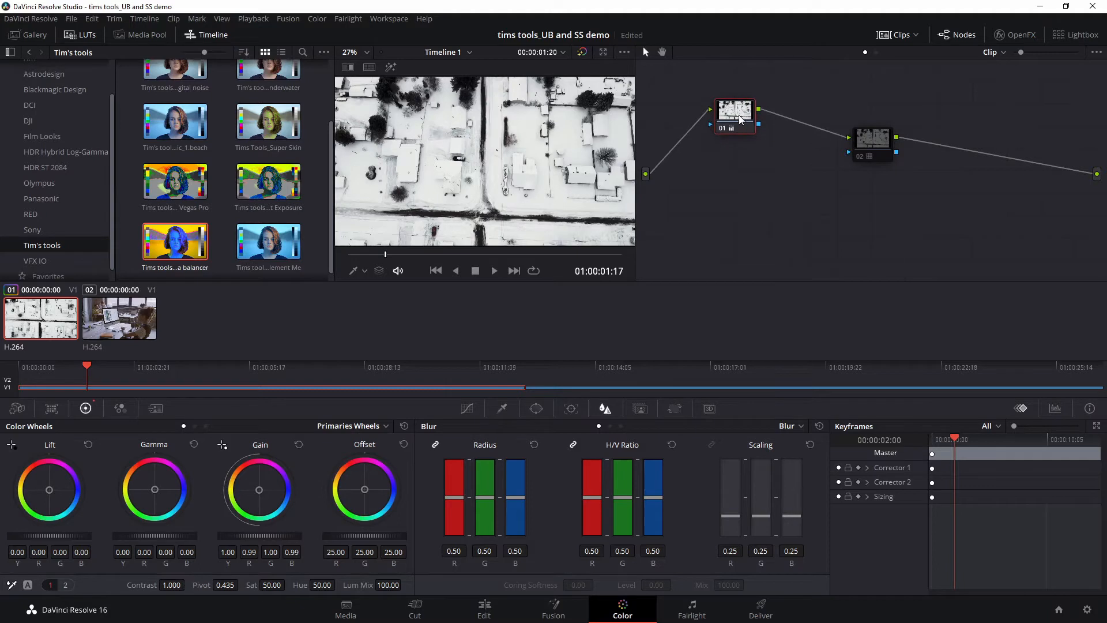
{"action": "left_click_drag", "start_coordinate": [860, 137], "coordinate": [834, 125]}
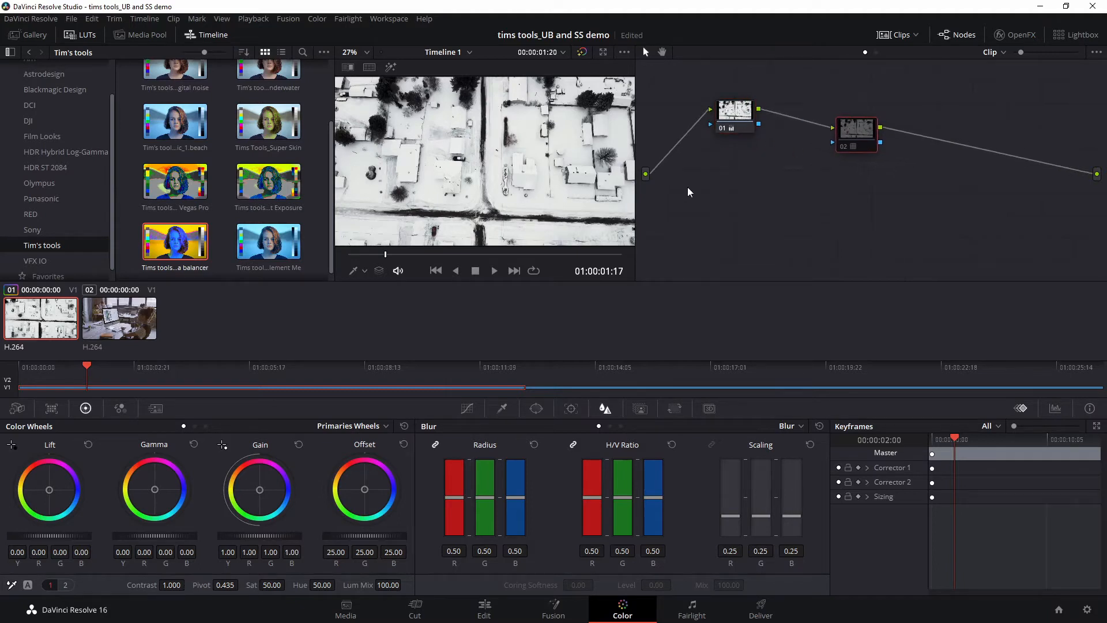
On the second clip, add a serial node after node 01 and apply the Tims tools_Ultra balancer LUT to it
{"action": "left_click", "coordinate": [109, 318]}
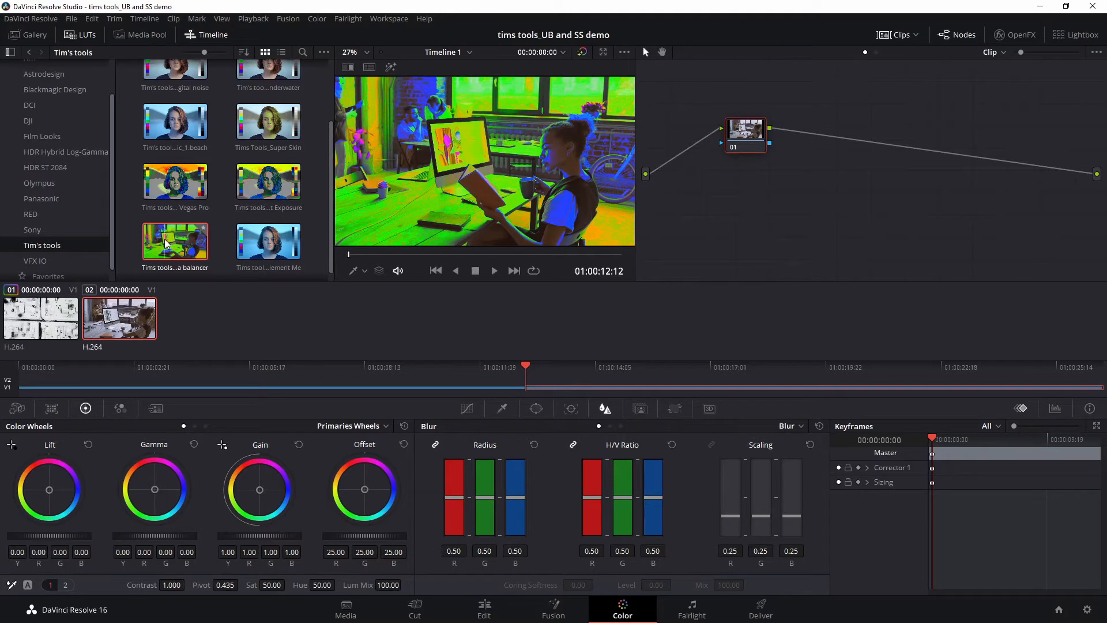
{"action": "left_click_drag", "start_coordinate": [758, 132], "coordinate": [750, 145]}
{"action": "key", "text": "alt+s"}
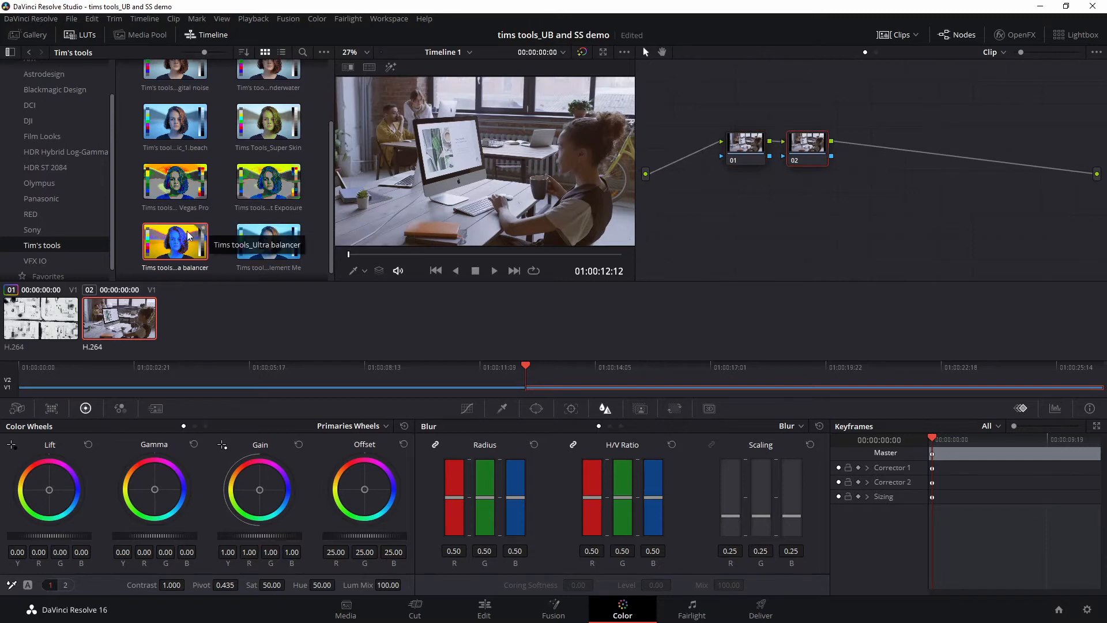
{"action": "left_click_drag", "start_coordinate": [204, 232], "coordinate": [843, 153]}
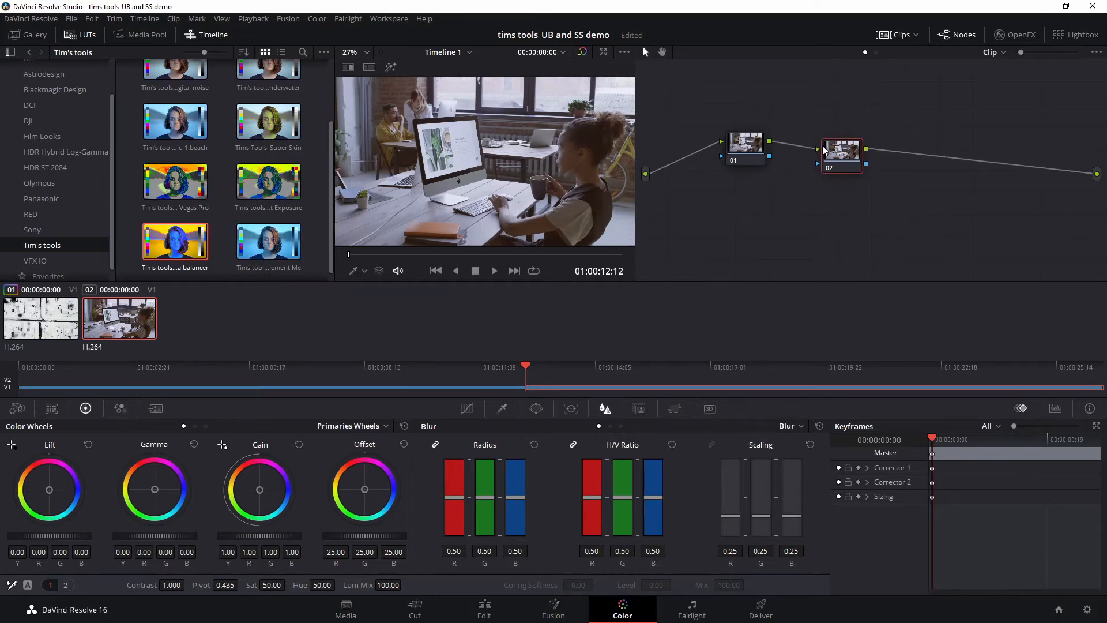
{"action": "left_click_drag", "start_coordinate": [197, 230], "coordinate": [832, 143]}
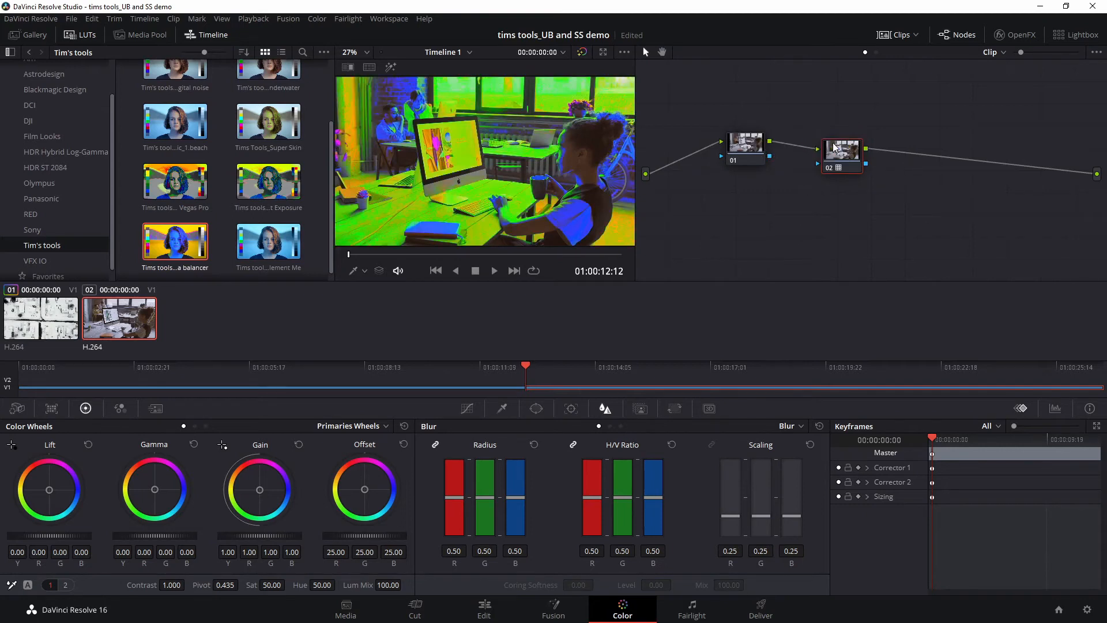
Balance node 01 of the office clip with Gain at R 1.01, G 1.01, B 0.92, and delete the LUT node
{"action": "left_click", "coordinate": [746, 151]}
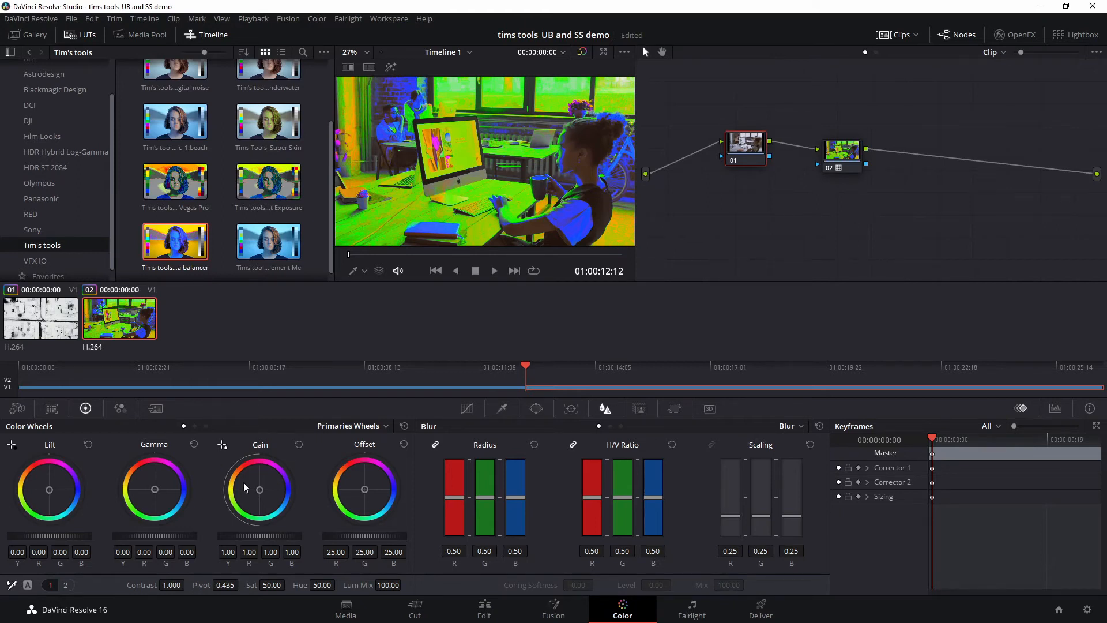
{"action": "left_click_drag", "start_coordinate": [258, 489], "coordinate": [258, 490]}
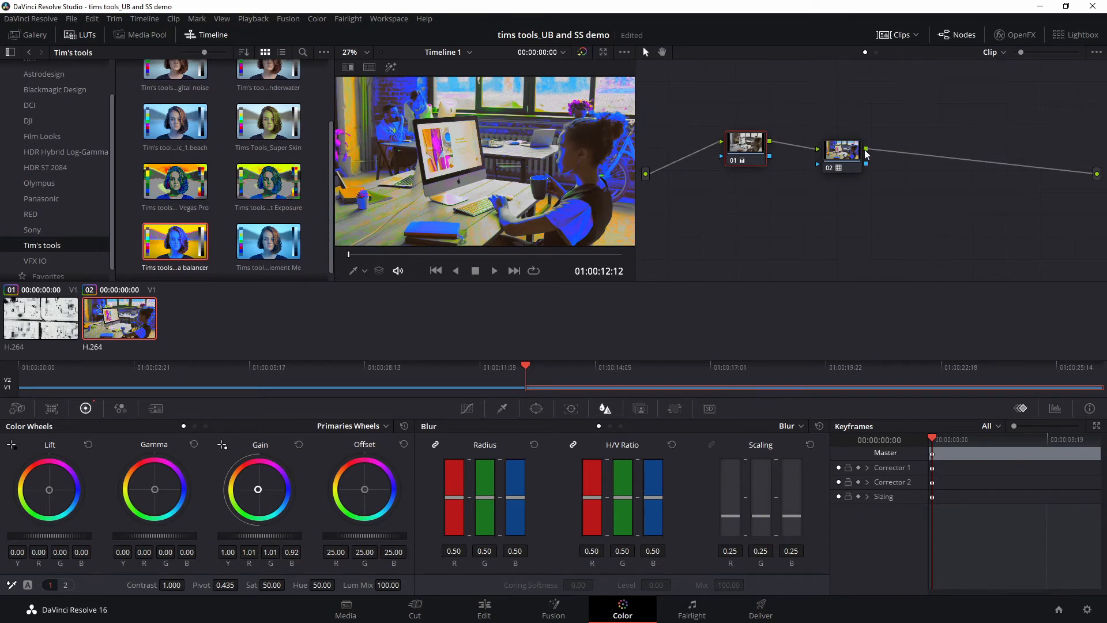
{"action": "left_click", "coordinate": [843, 160]}
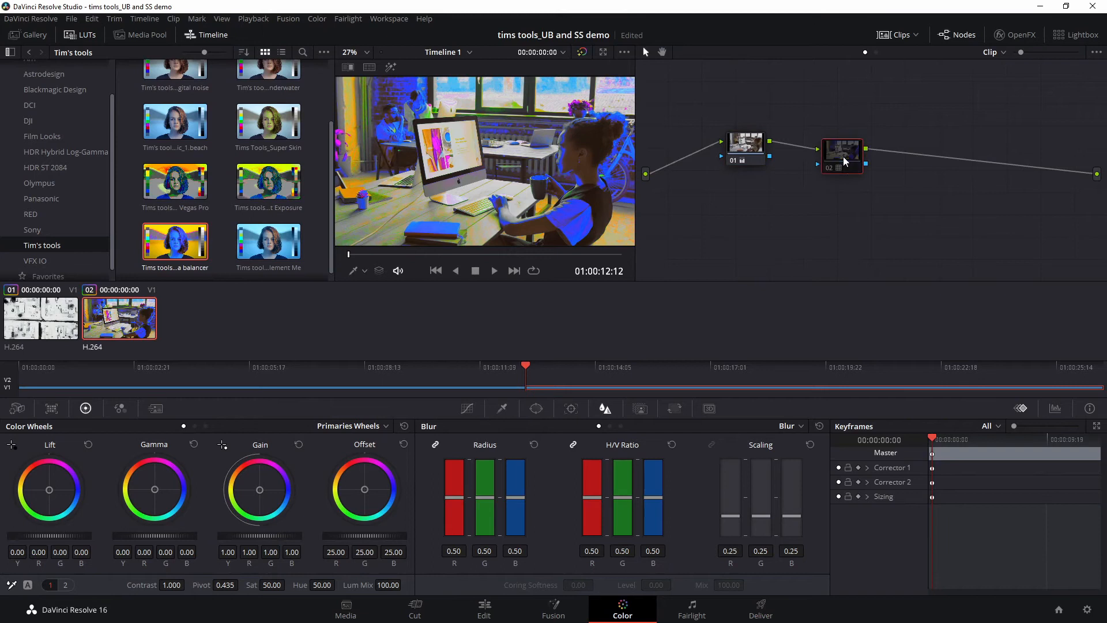
{"action": "right_click", "coordinate": [843, 157]}
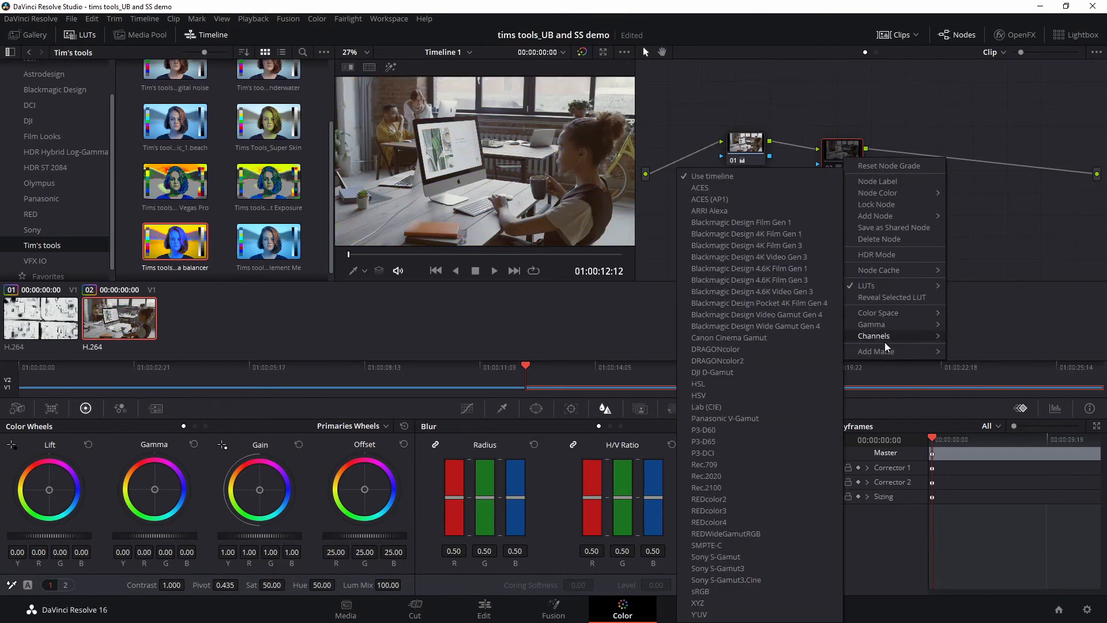
{"action": "left_click", "coordinate": [891, 239]}
{"action": "left_click_drag", "start_coordinate": [759, 141], "coordinate": [785, 143]}
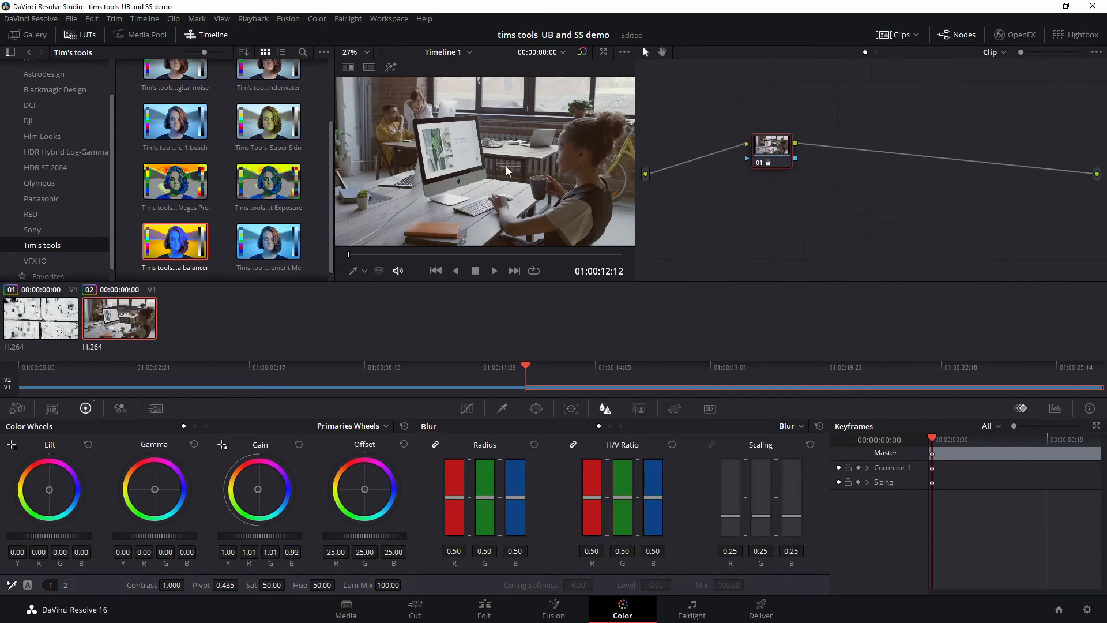
Compare the office clip with and without its grade, both in the image and on the vectorscope
{"action": "key", "text": "shift+d"}
{"action": "key", "text": "shift+d"}
{"action": "key", "text": "shift+d"}
{"action": "key", "text": "shift+d"}
{"action": "left_click", "coordinate": [1055, 409]}
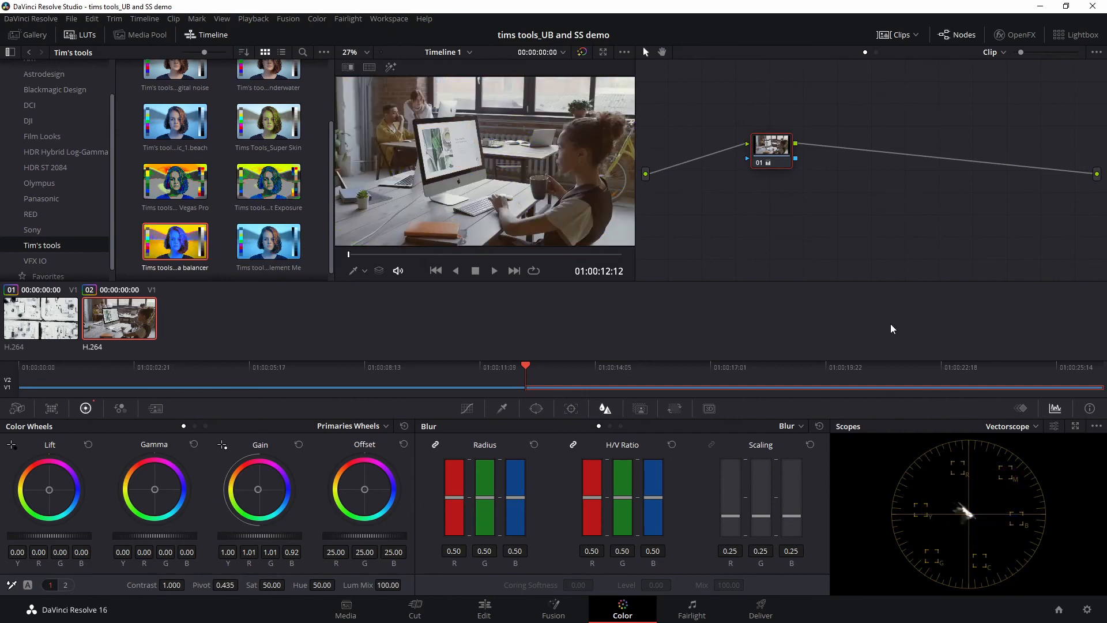
{"action": "key", "text": "shift+d"}
{"action": "key", "text": "shift+d"}
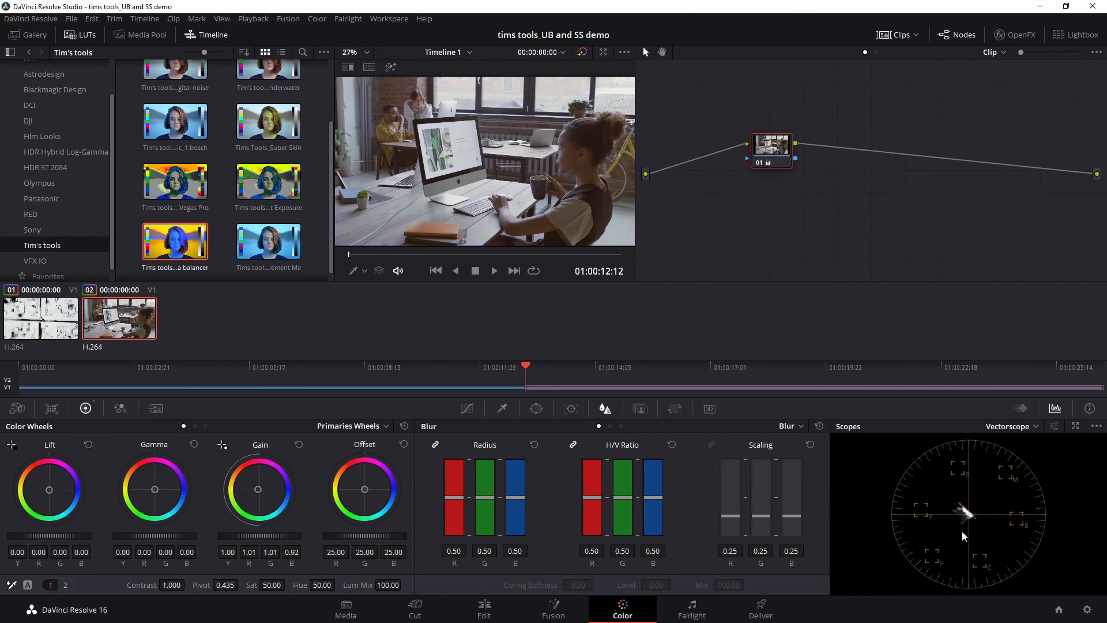